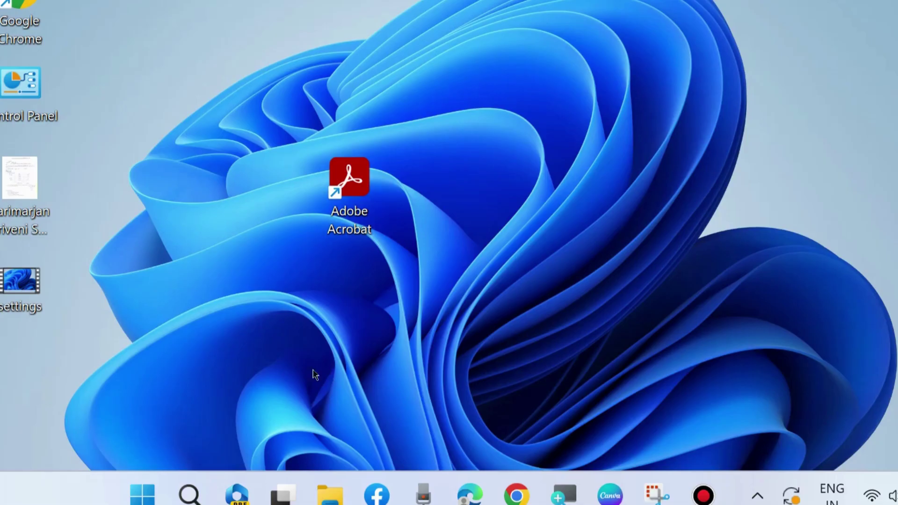
Tick 'Run this program as an administrator' on the Acrobat shortcut's Compatibility tab and apply it
right_click(377, 192)
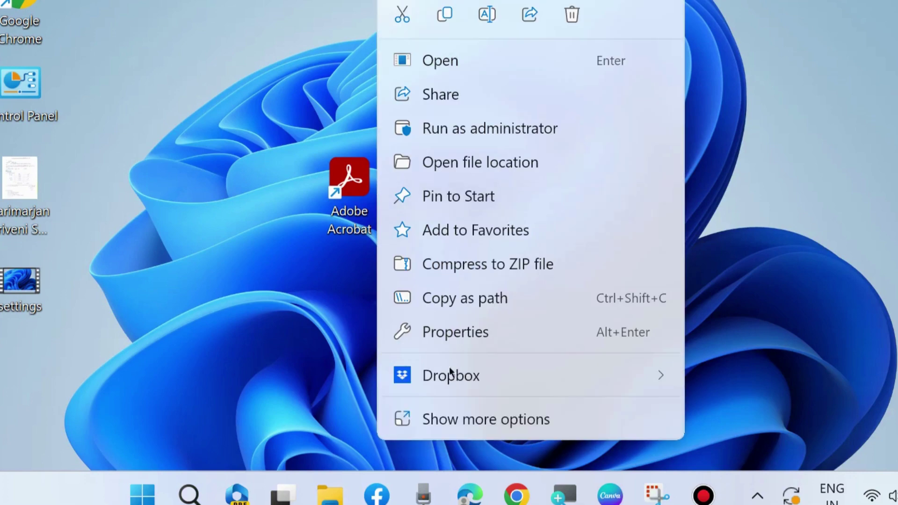
click(453, 331)
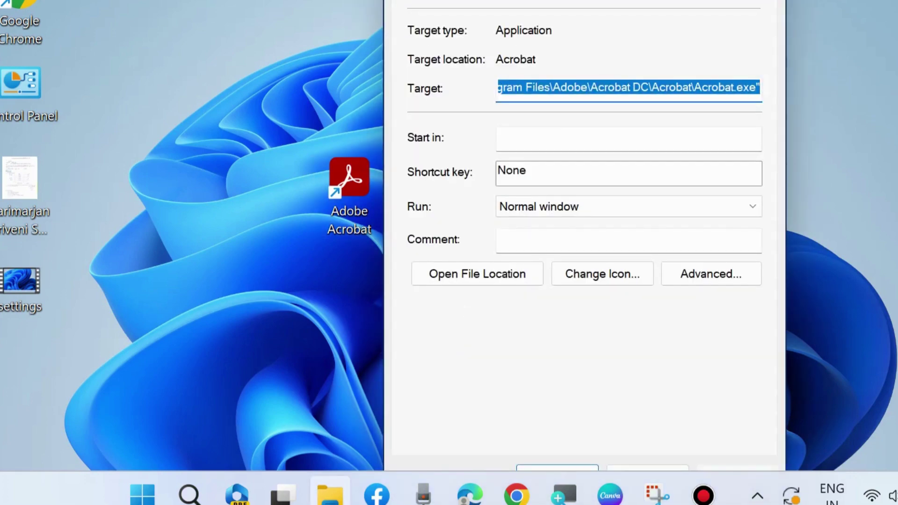
drag(600, 0, 528, 34)
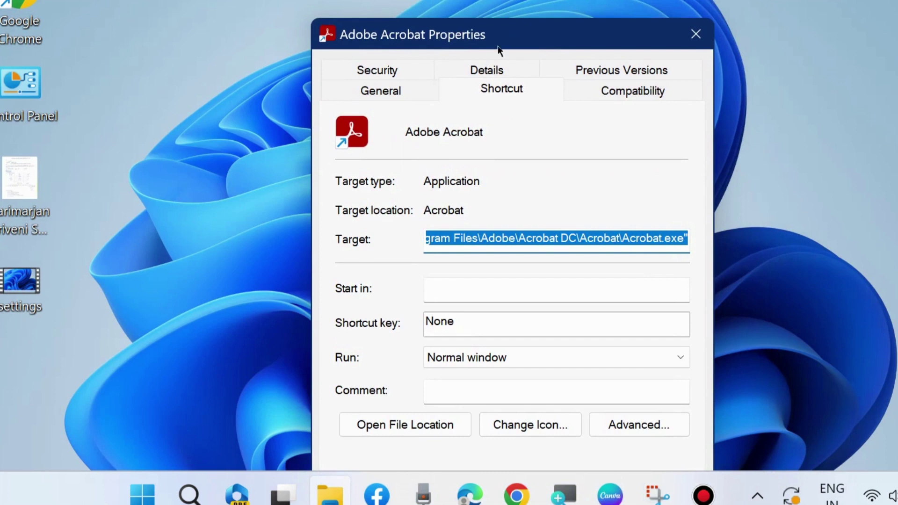
click(634, 90)
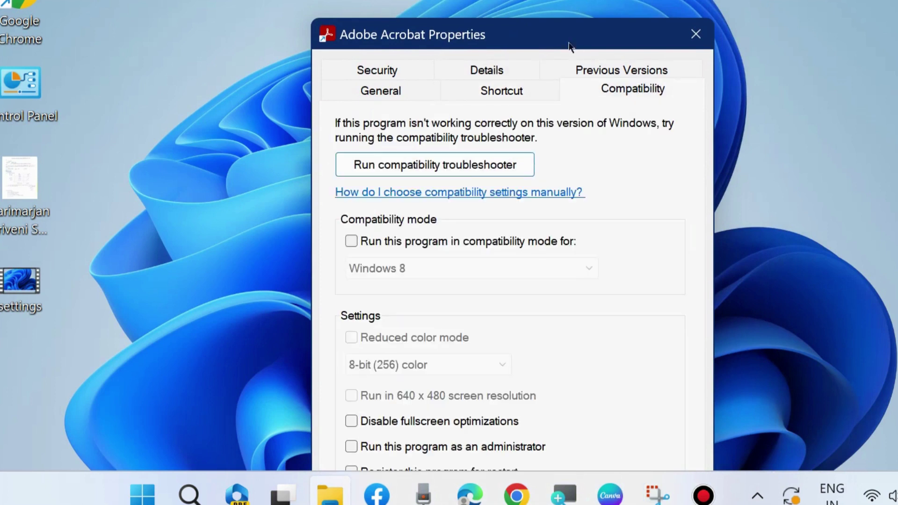
drag(560, 34, 565, 0)
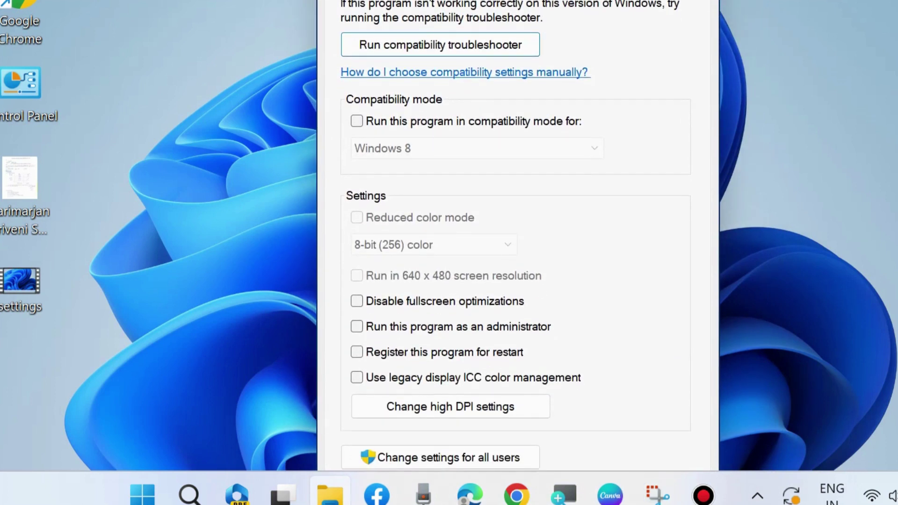
click(357, 327)
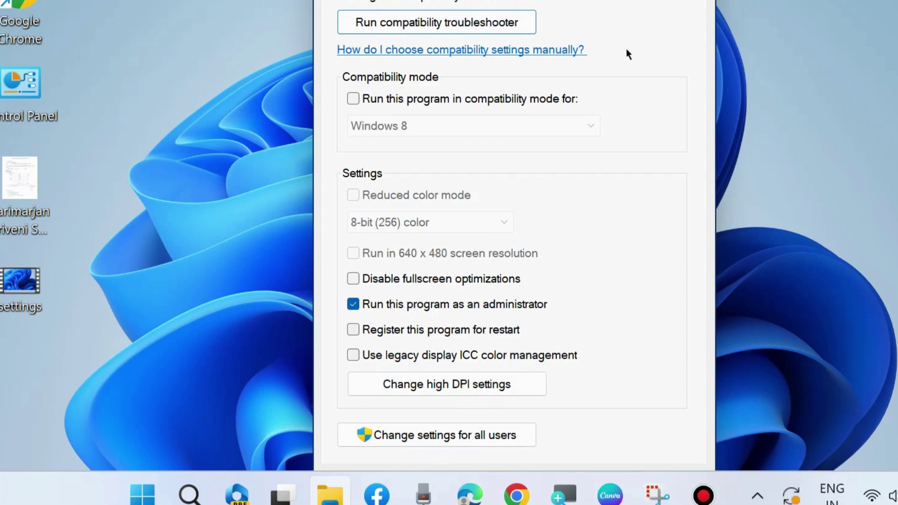
key(Return)
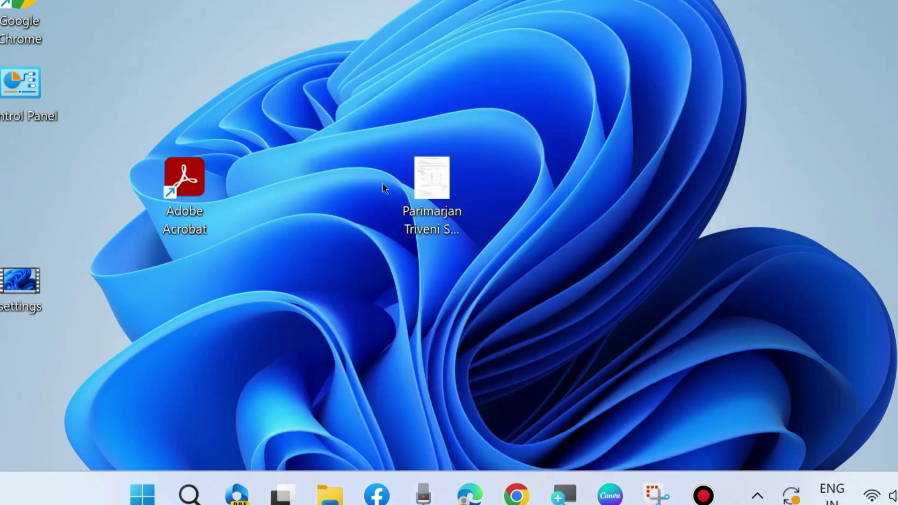
Choose Adobe Acrobat as the app that always opens the PDF file
right_click(425, 181)
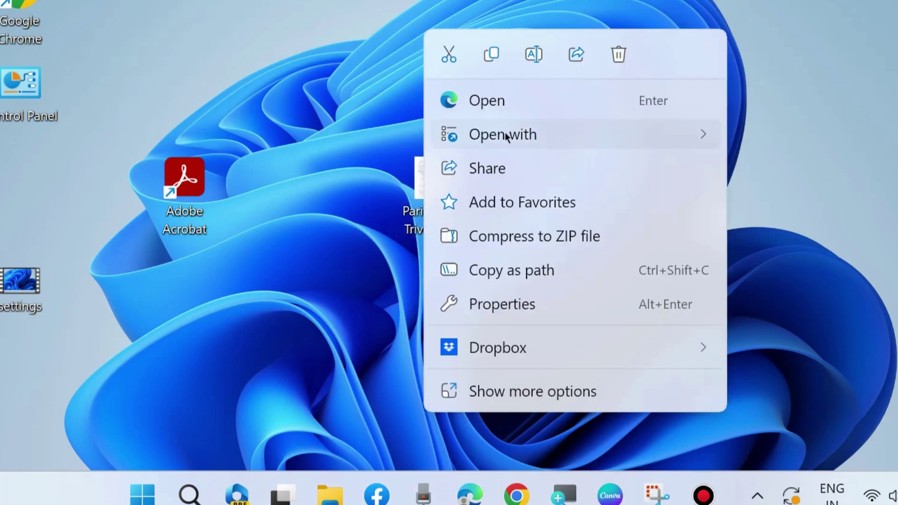
mouse_move(504, 134)
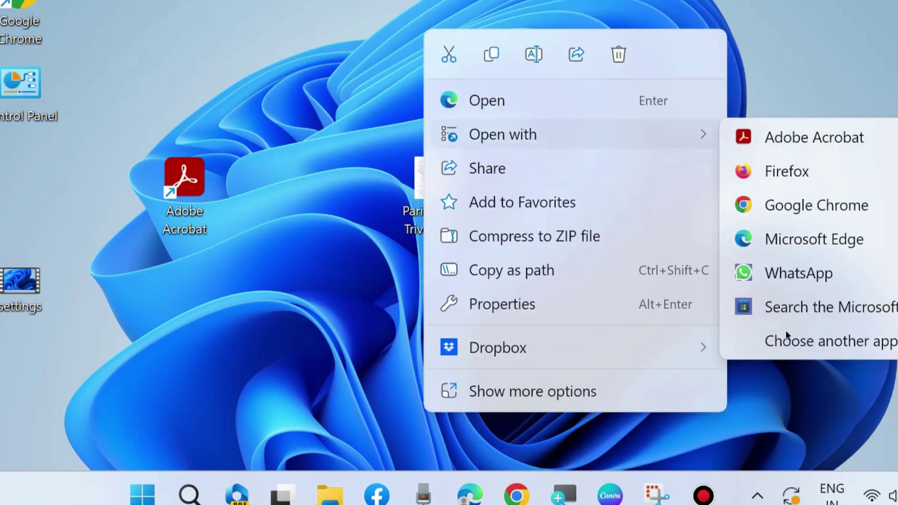
click(793, 341)
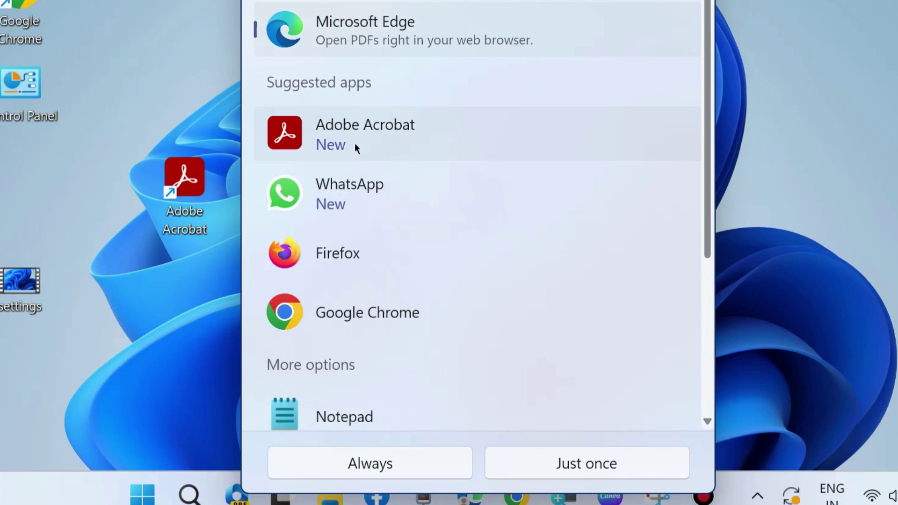
click(345, 133)
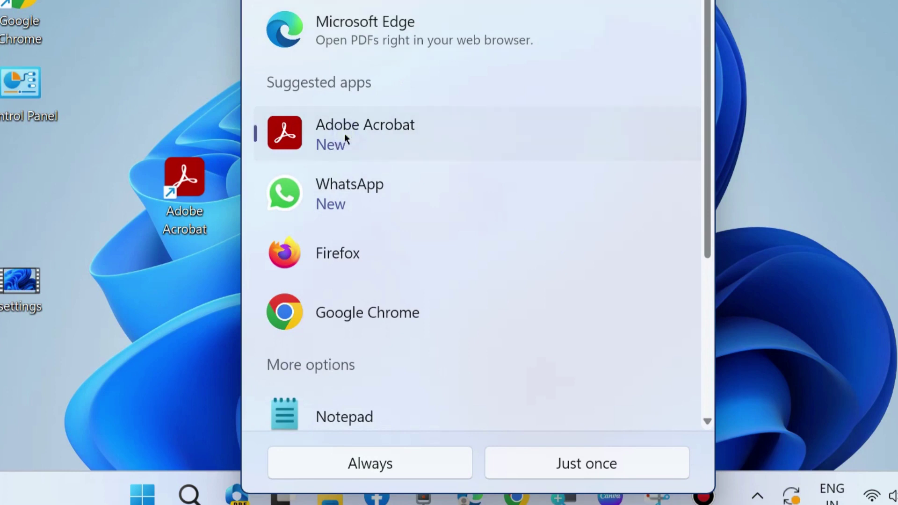
click(386, 464)
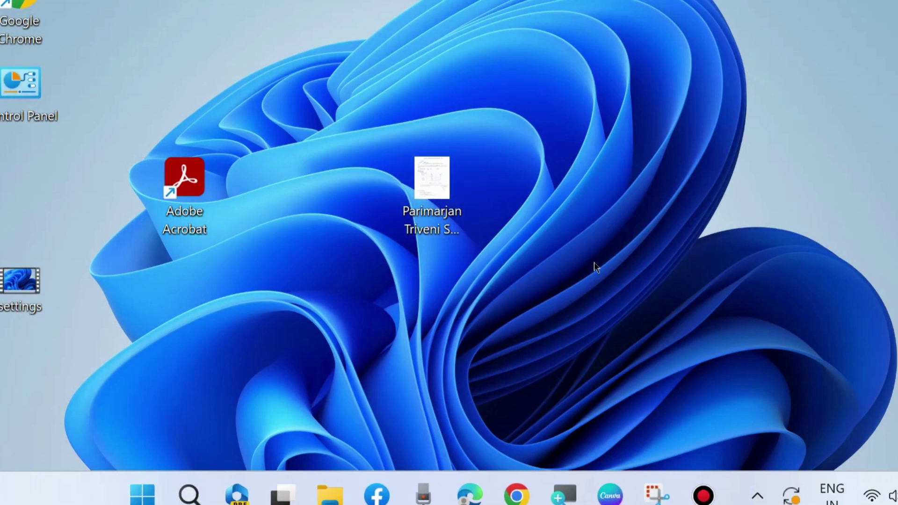
Launch Acrobat Reader and open Preferences from the account menu
double_click(185, 181)
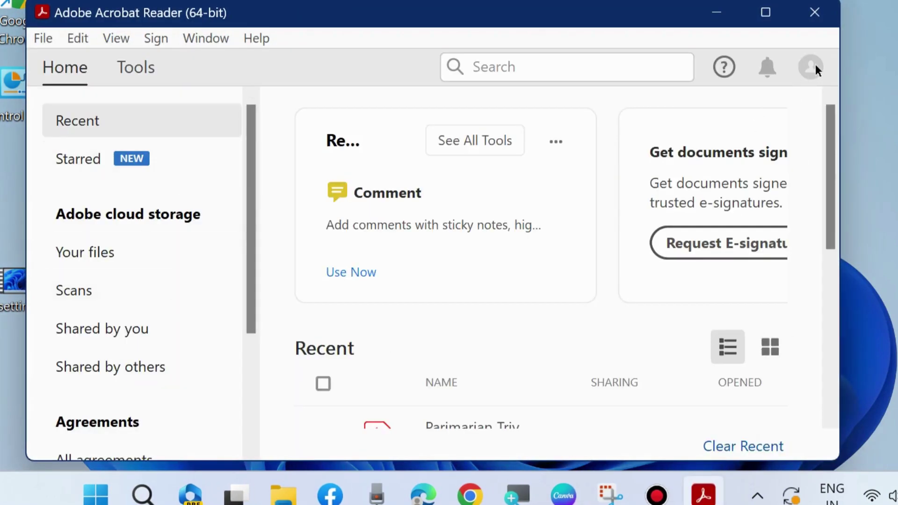
click(812, 68)
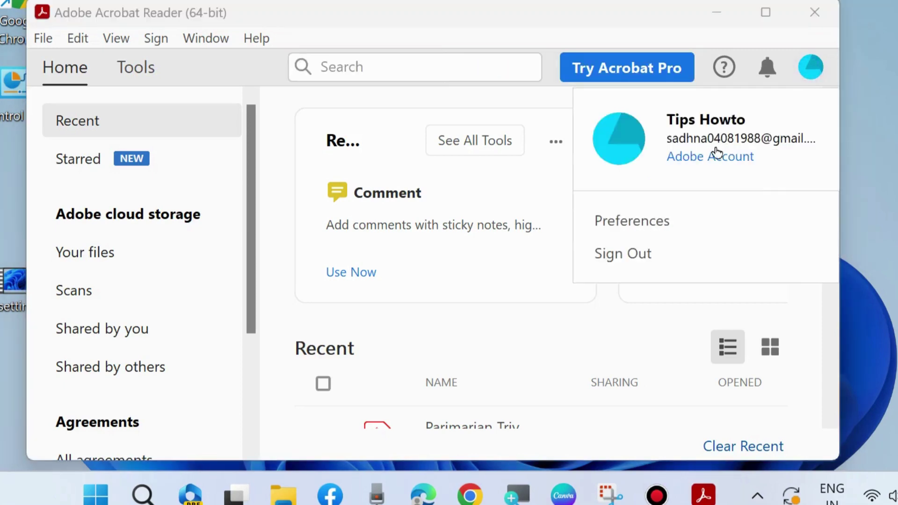
click(633, 220)
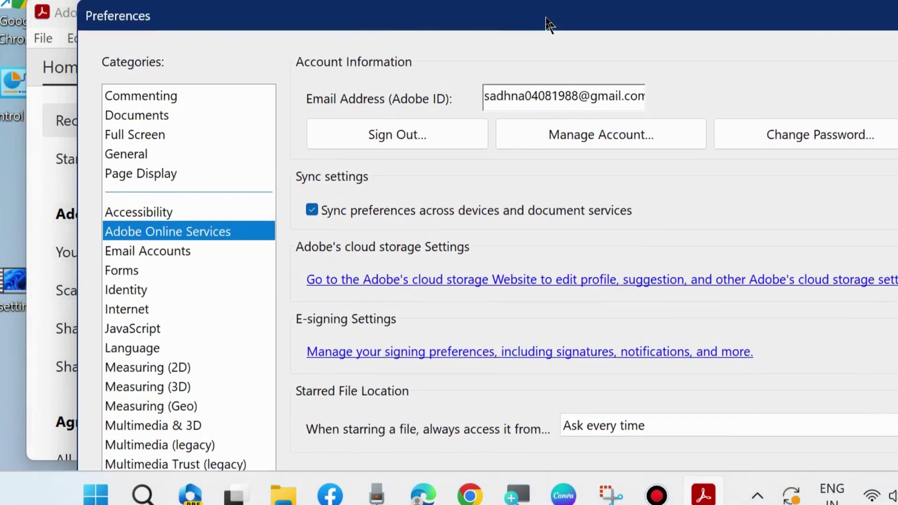
drag(546, 17, 542, 6)
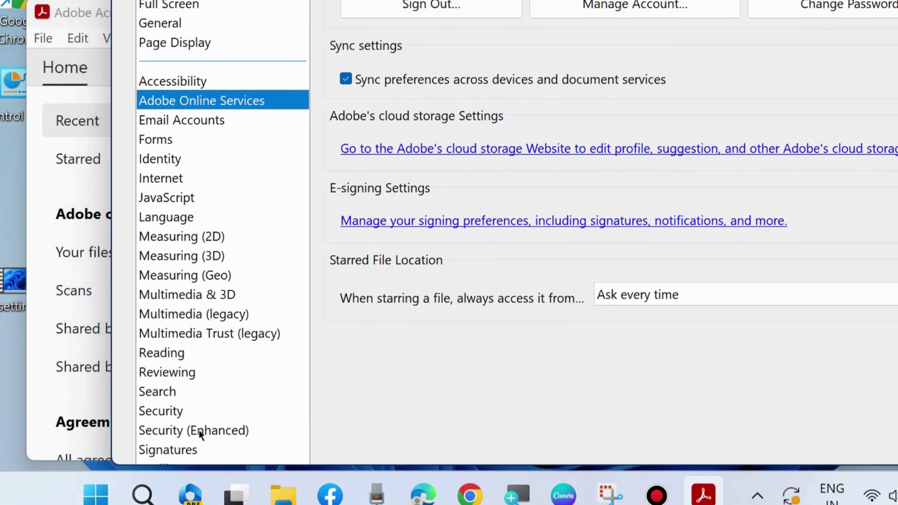
Untick 'Enable Protected Mode at startup' under Security (Enhanced), then close Acrobat Reader
click(186, 431)
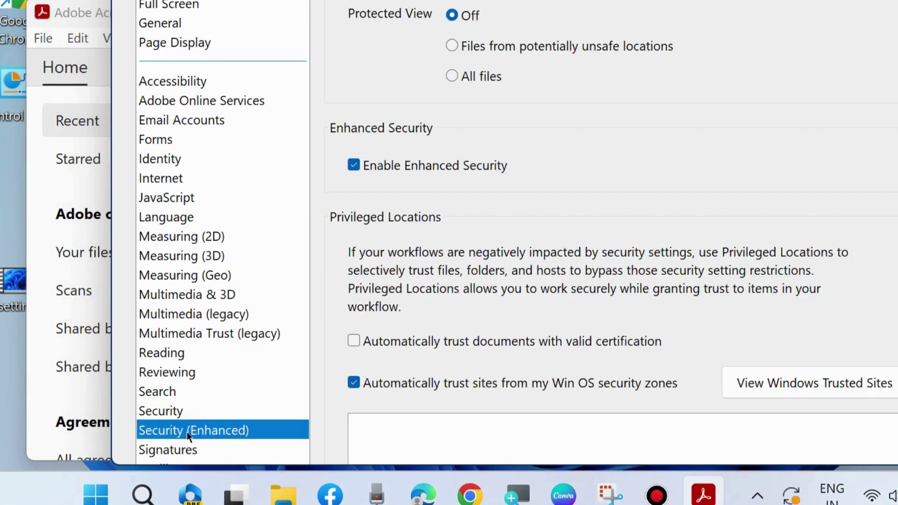
drag(583, 0, 503, 7)
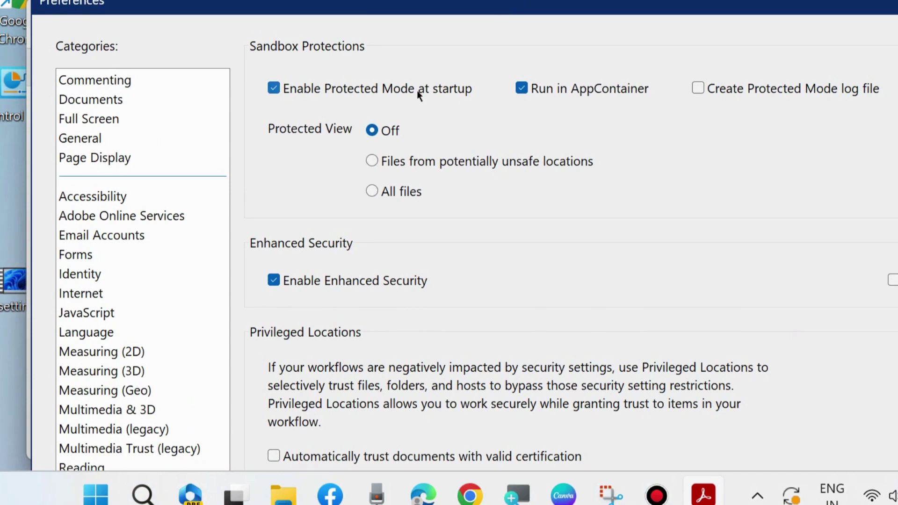
click(274, 88)
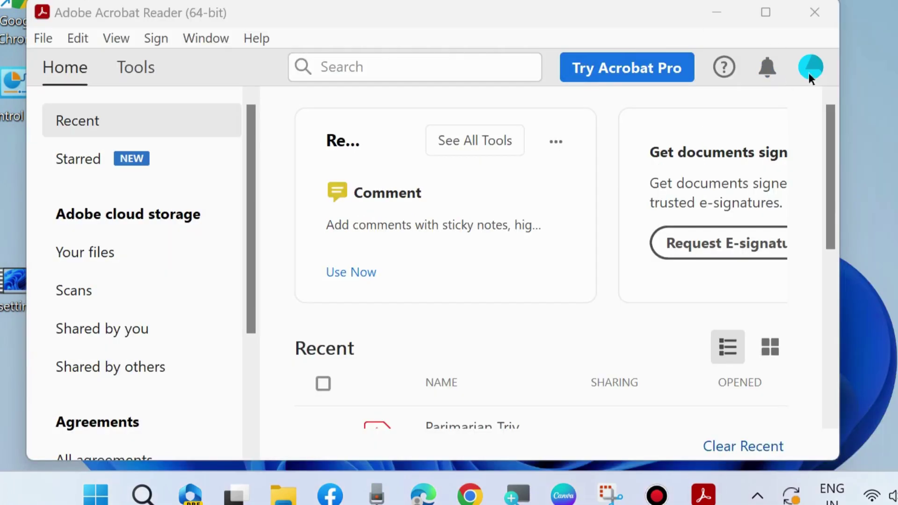
click(815, 12)
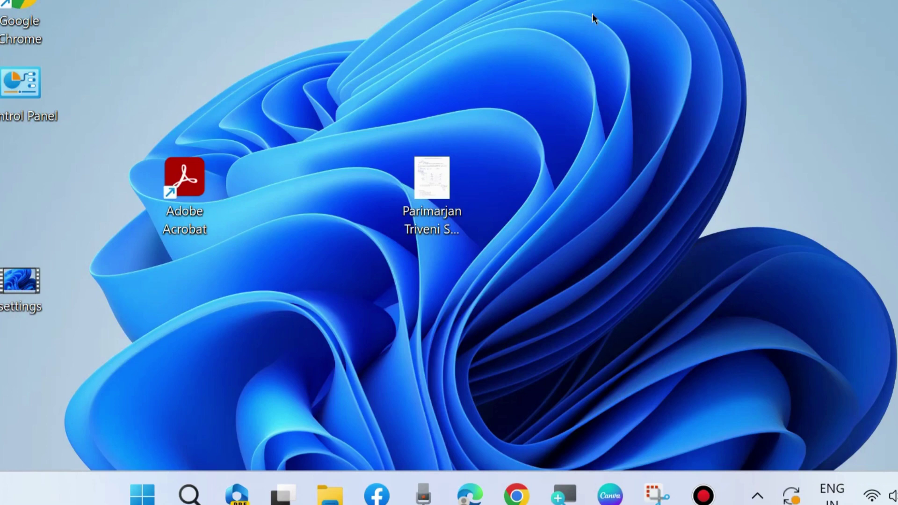
Open the AppData Roaming folder by running %appdata% from the Run box
right_click(142, 494)
click(94, 404)
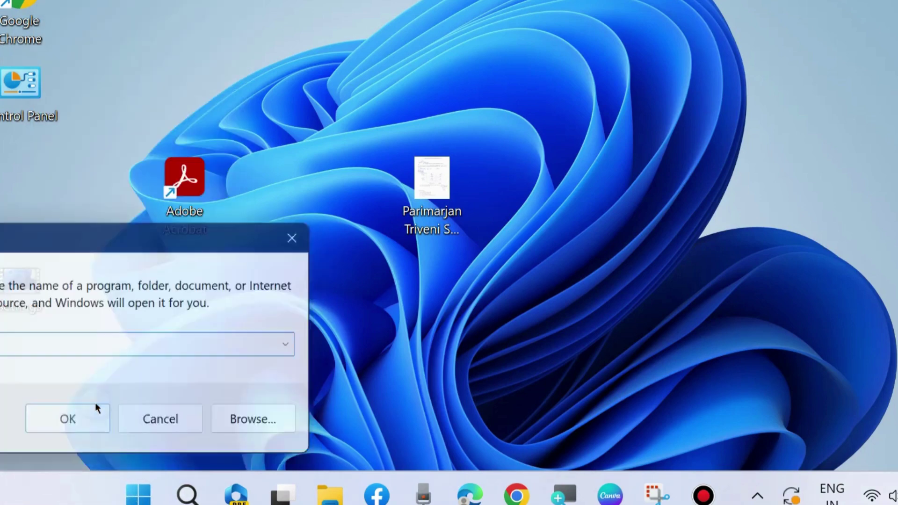
drag(111, 239, 440, 114)
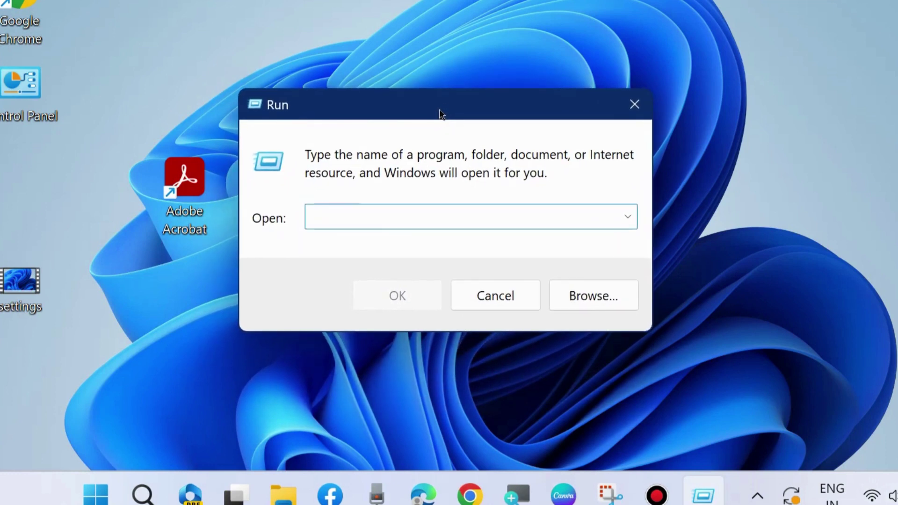
text(%appdata%)
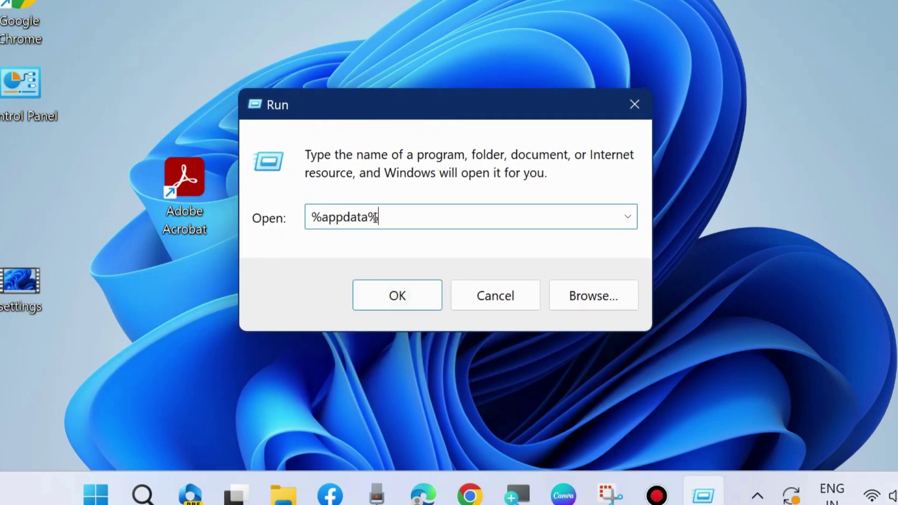
click(400, 294)
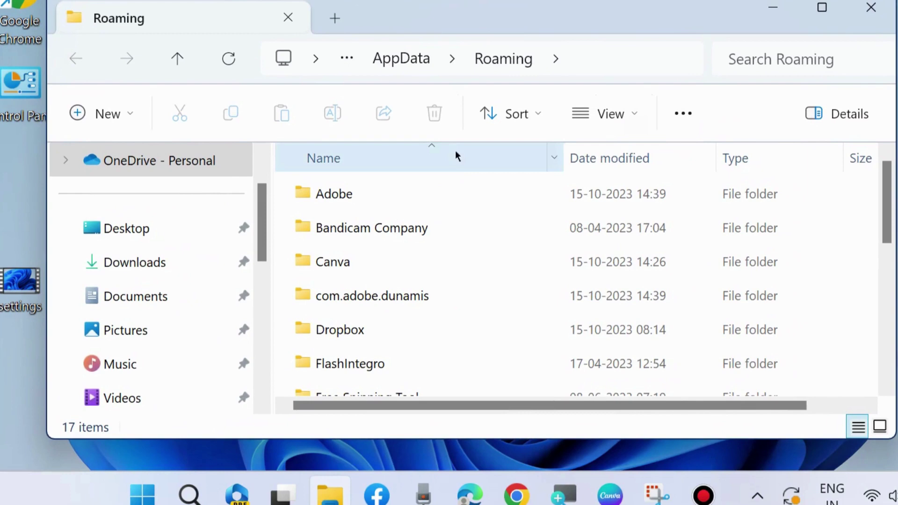
Open the Properties of the Adobe folder
click(338, 198)
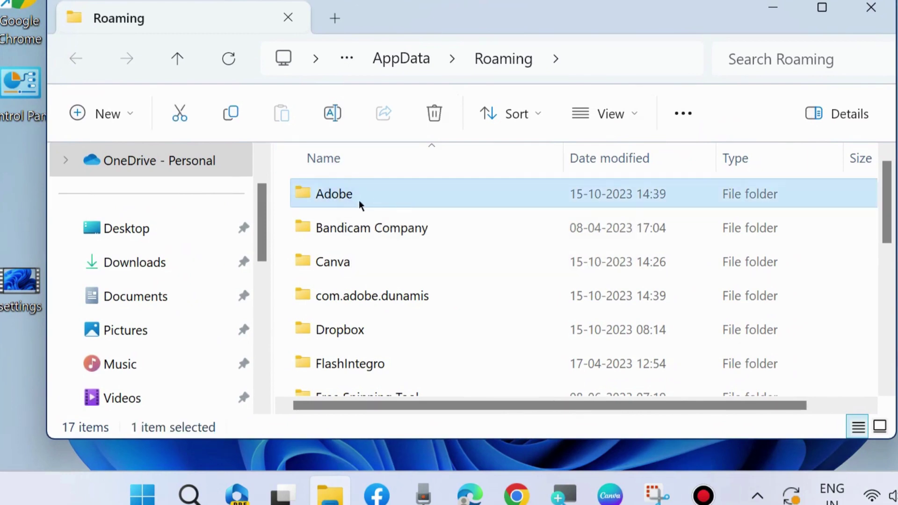
right_click(335, 197)
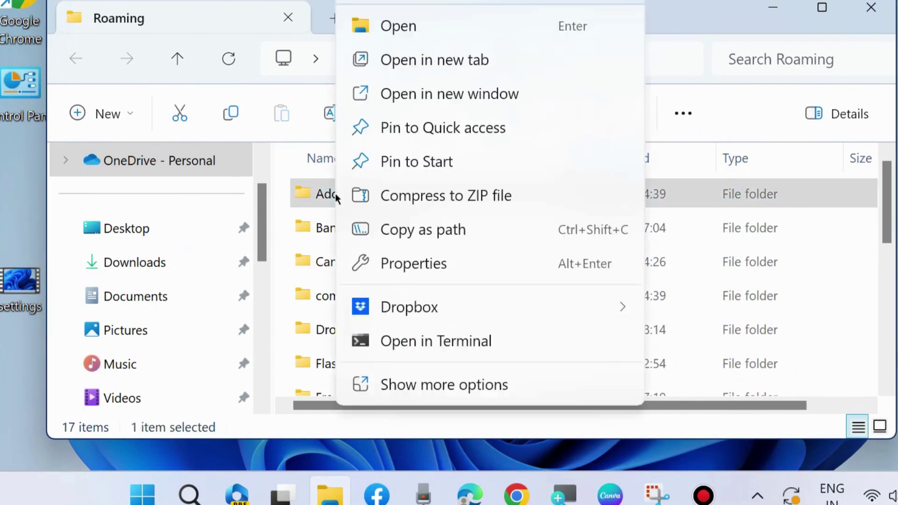
click(409, 264)
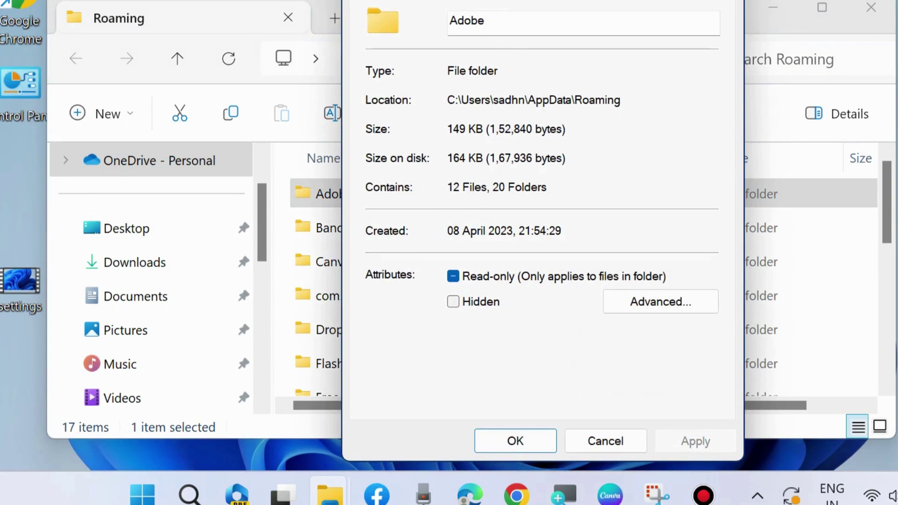
Open the Adobe folder's Security tab and its Advanced settings, showing three Full control entries
drag(536, 0, 516, 2)
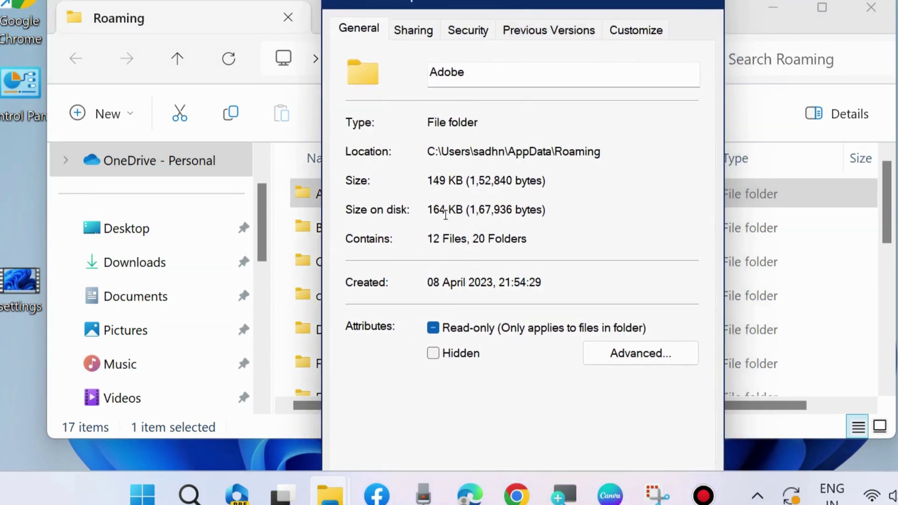
click(468, 31)
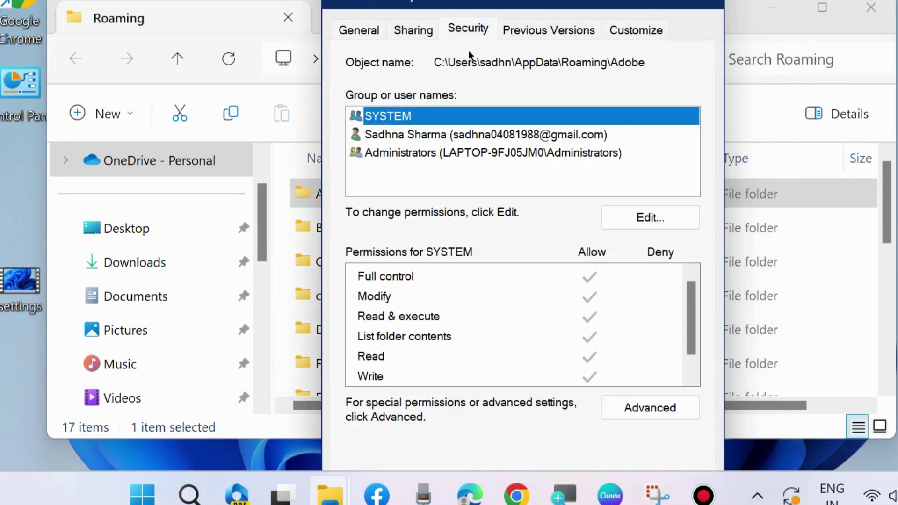
drag(529, 1, 492, 0)
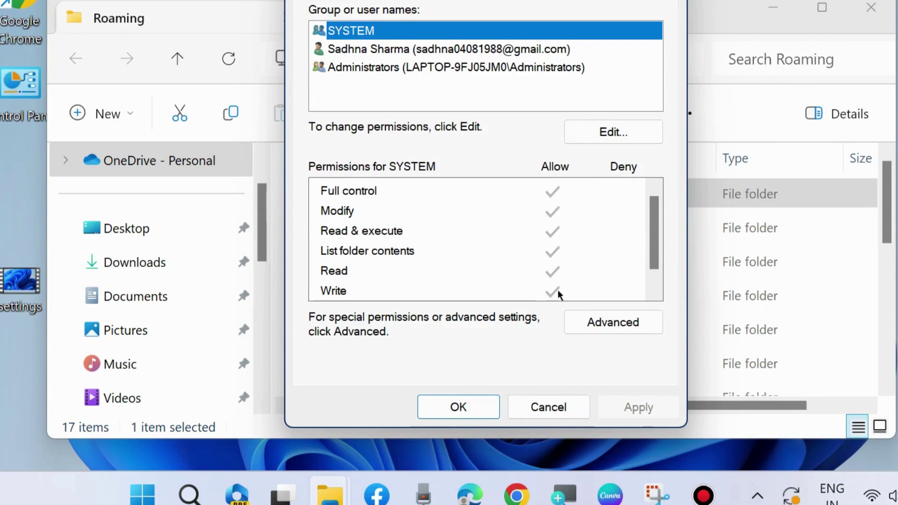
click(627, 323)
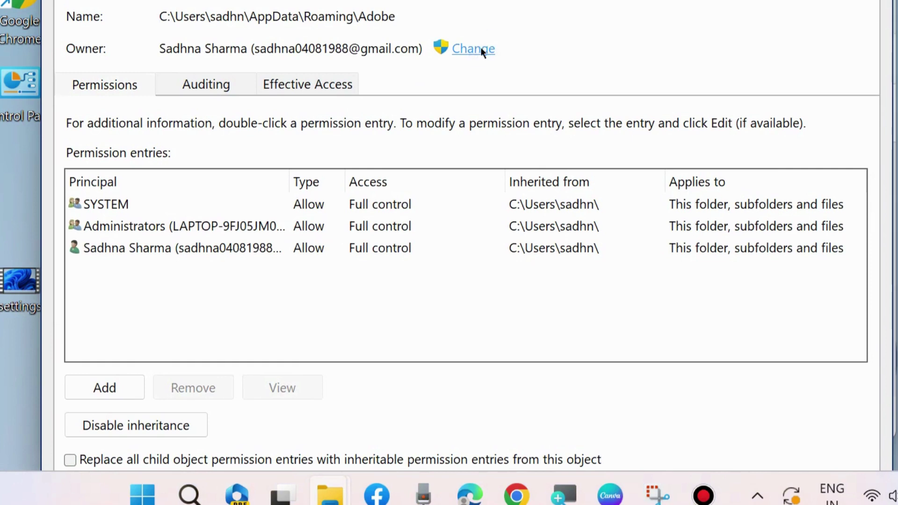
Back out of the owner change, then close Advanced Security Settings and the Adobe folder Properties
click(491, 52)
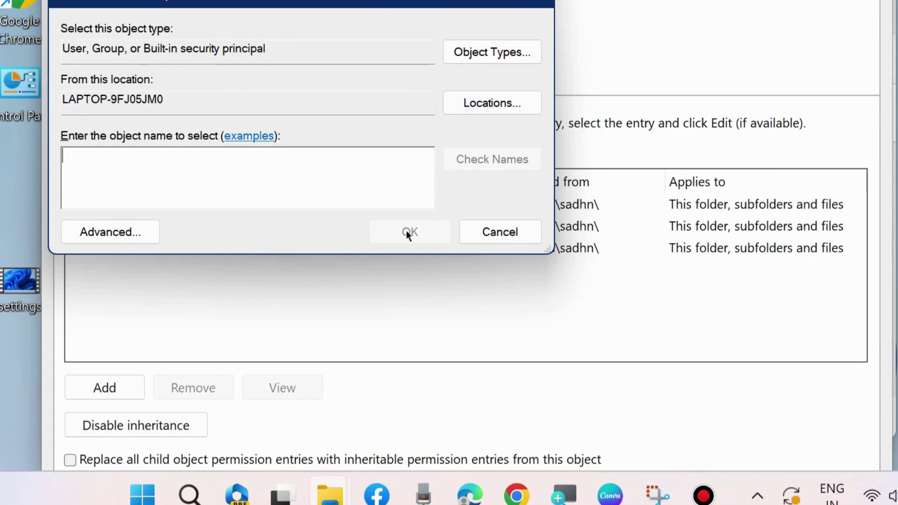
click(536, 4)
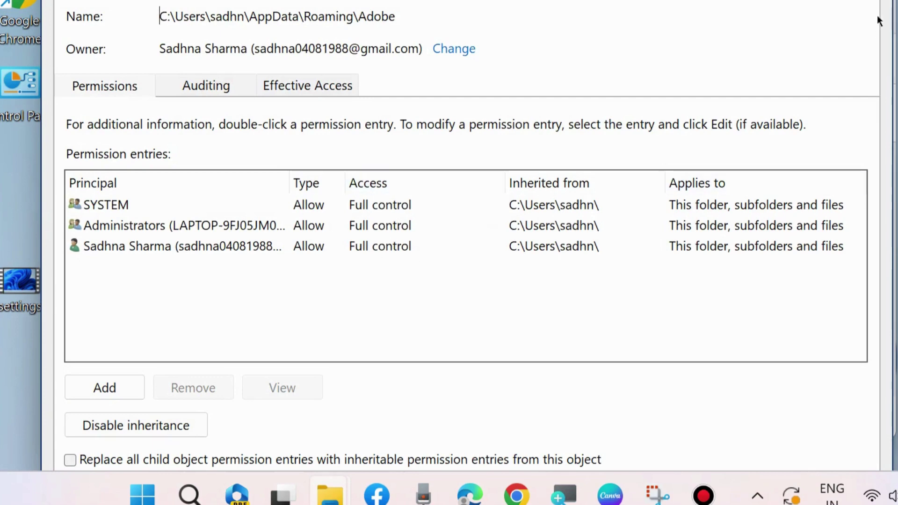
key(Escape)
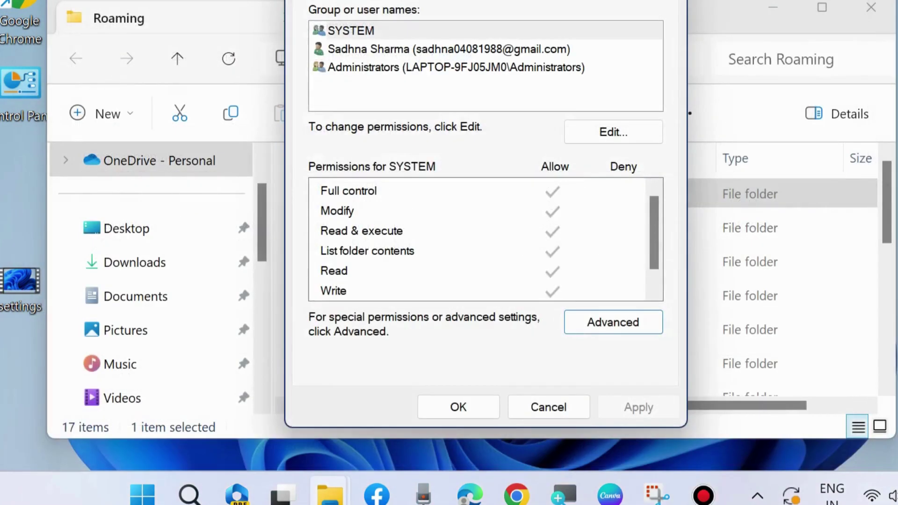
key(Escape)
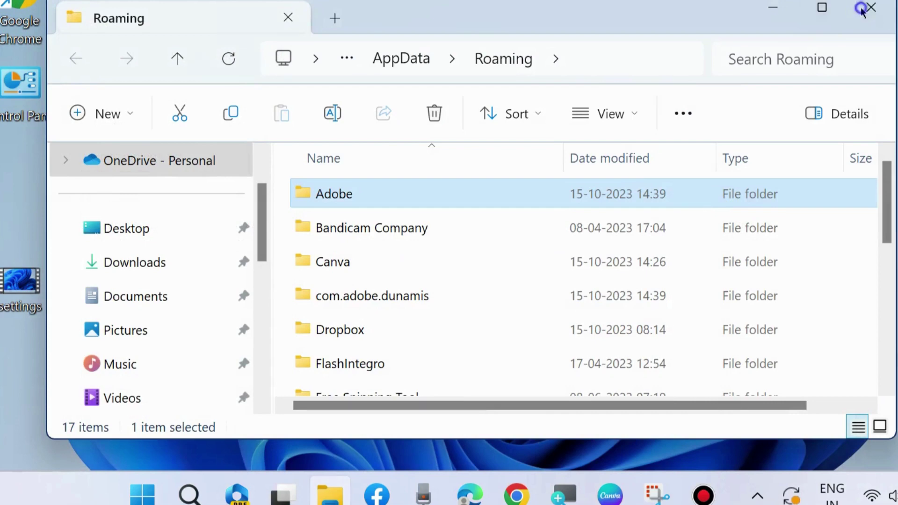
Close Explorer and open Settings at Apps > Installed apps, showing Adobe Acrobat (64-bit) at 591 MB
click(871, 7)
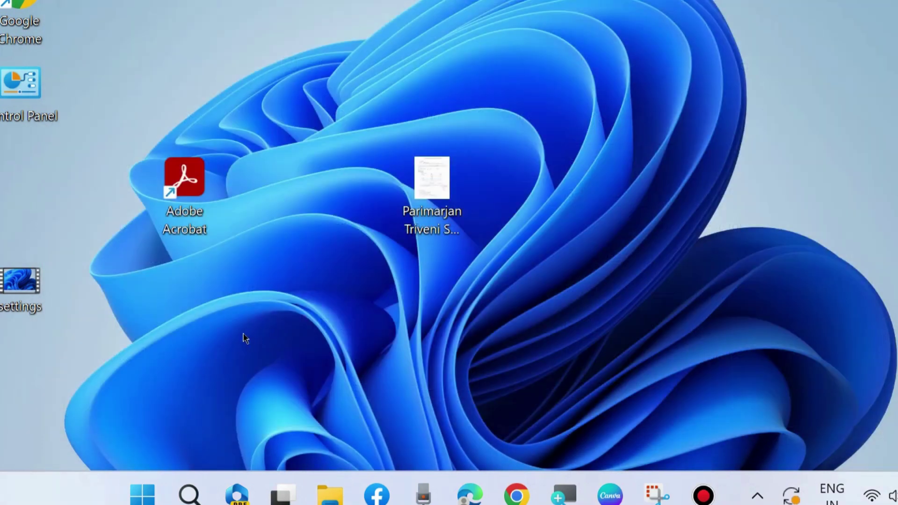
right_click(143, 494)
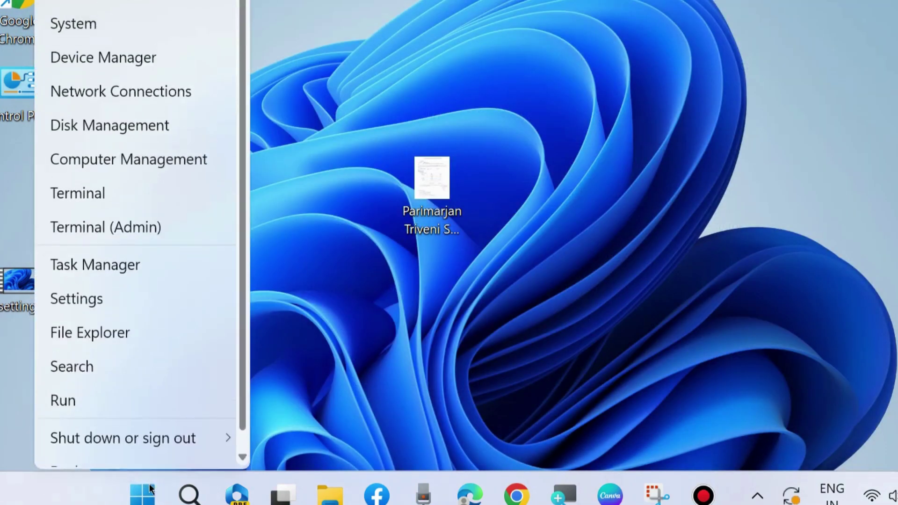
click(97, 302)
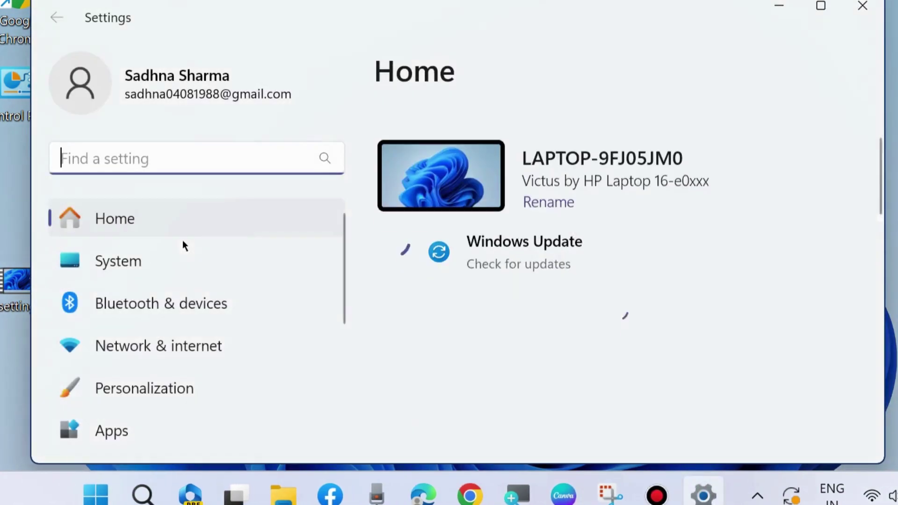
scroll(143, 348, down, 2)
click(113, 355)
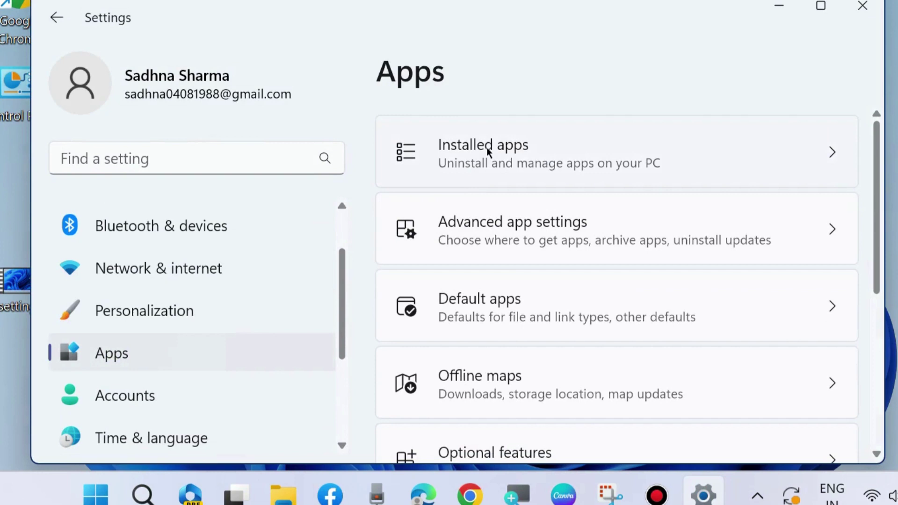
click(488, 150)
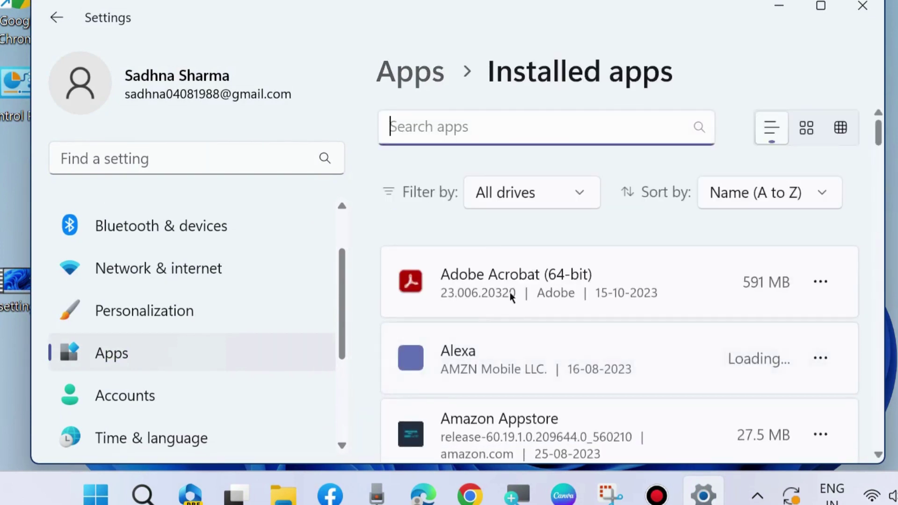
Launch Acrobat Setup through Modify and select the Repair option
click(818, 291)
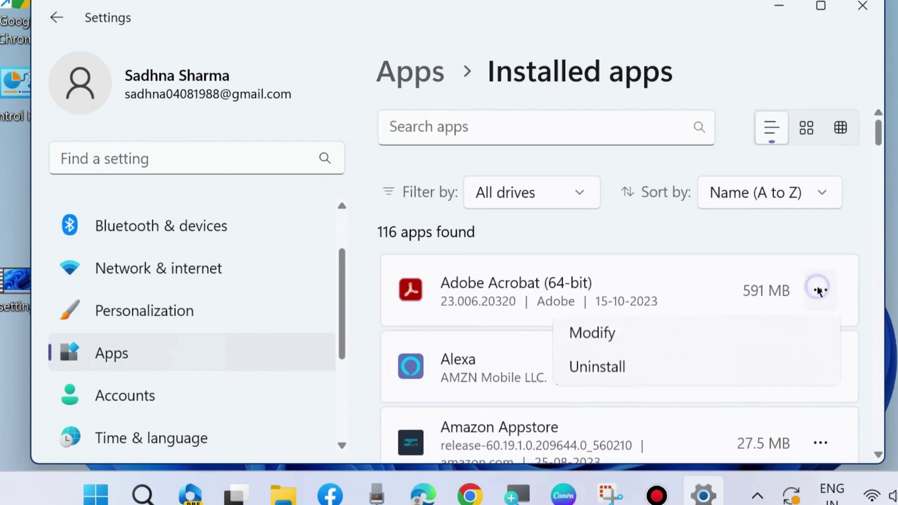
click(594, 336)
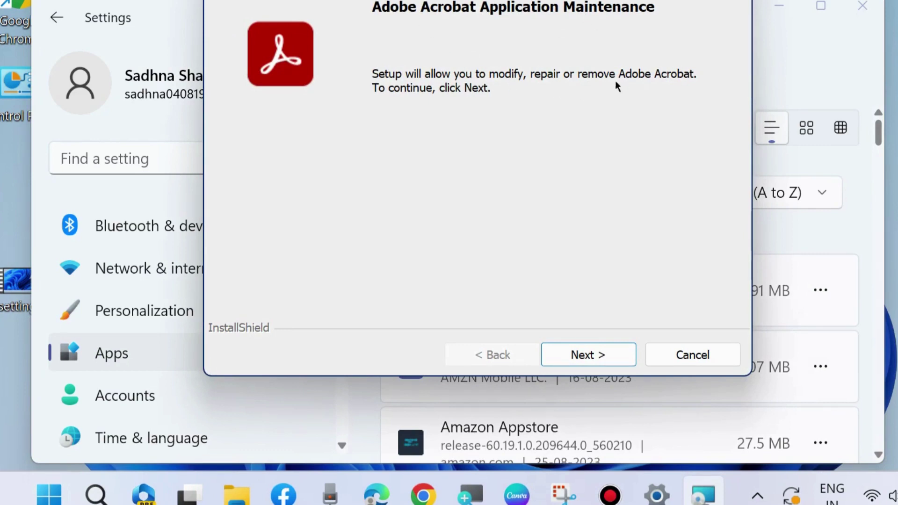
click(596, 358)
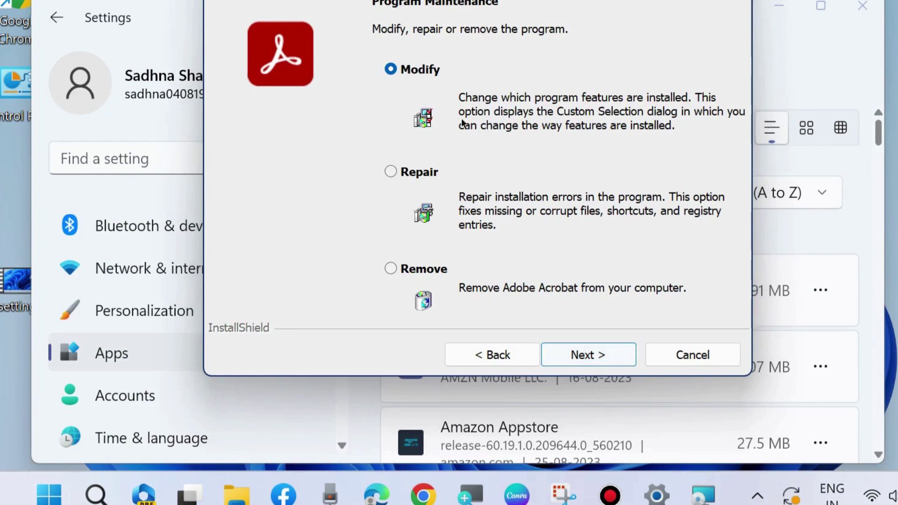
click(391, 172)
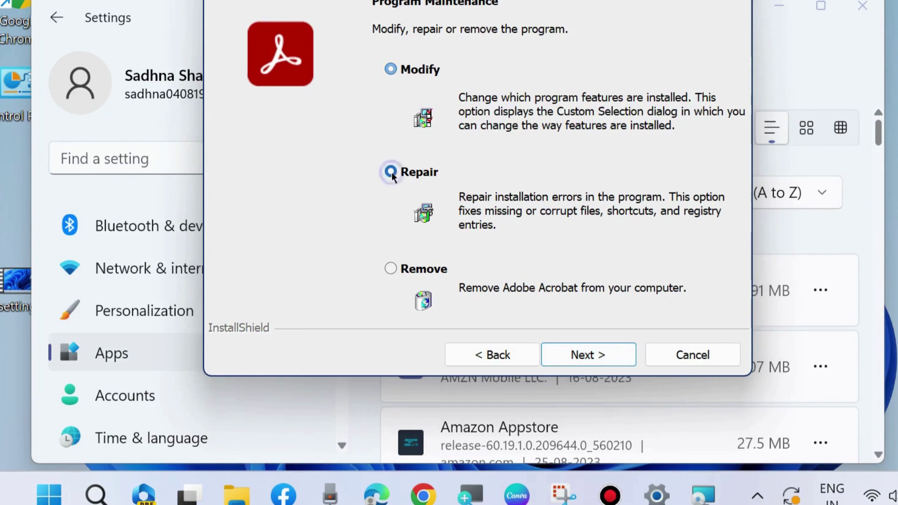
click(600, 356)
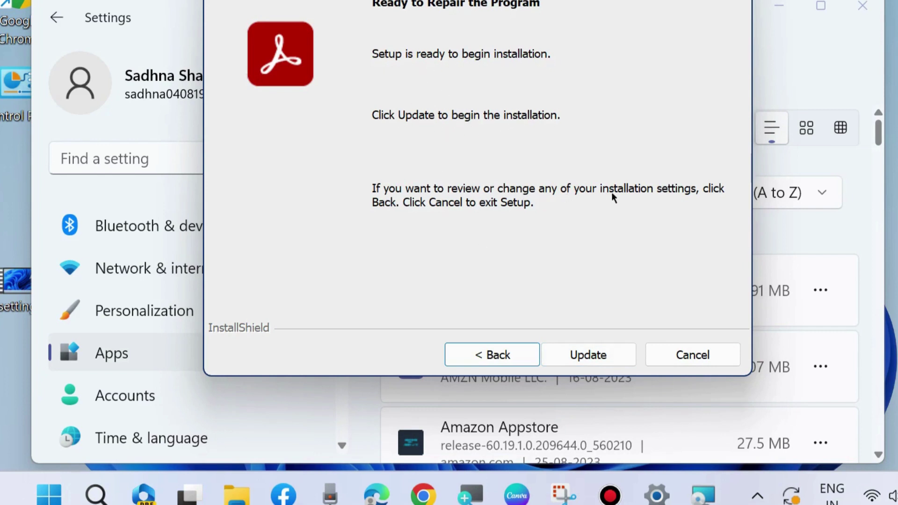
Cancel the Acrobat repair, confirm Yes, and finish the interrupted setup wizard
click(581, 358)
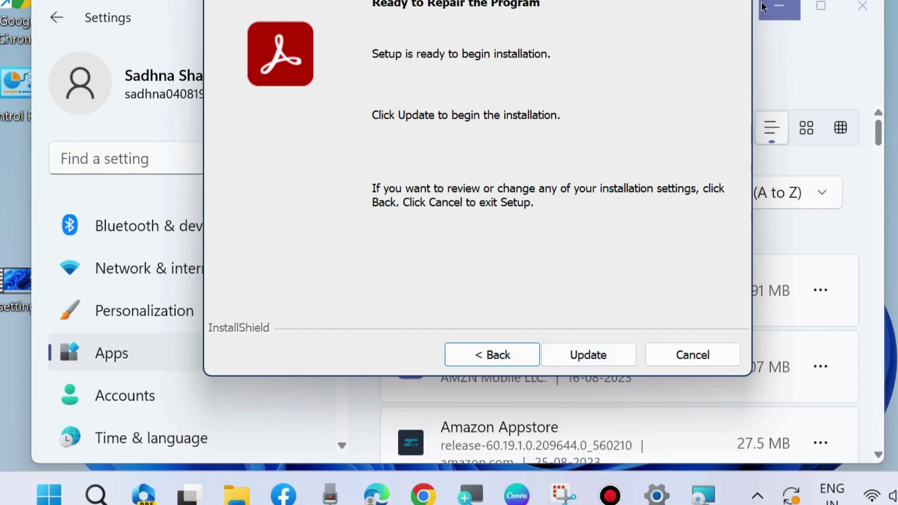
key(Escape)
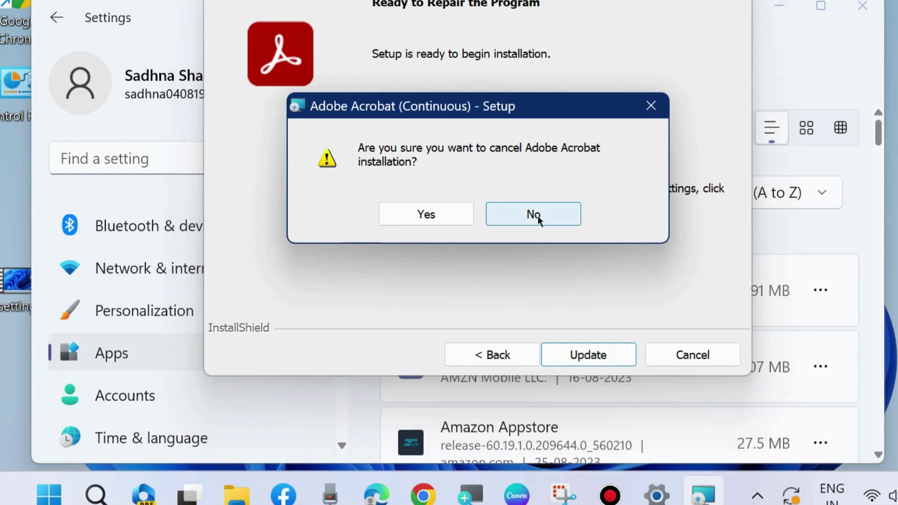
click(417, 214)
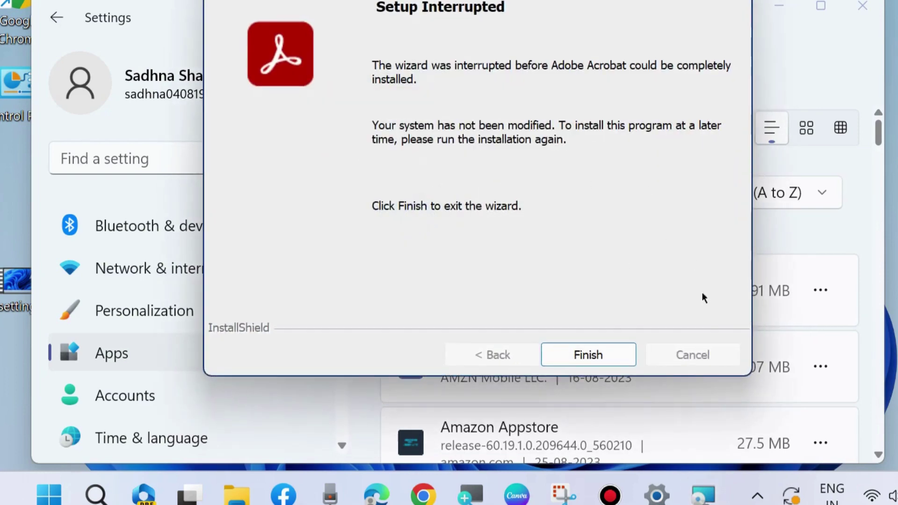
click(593, 355)
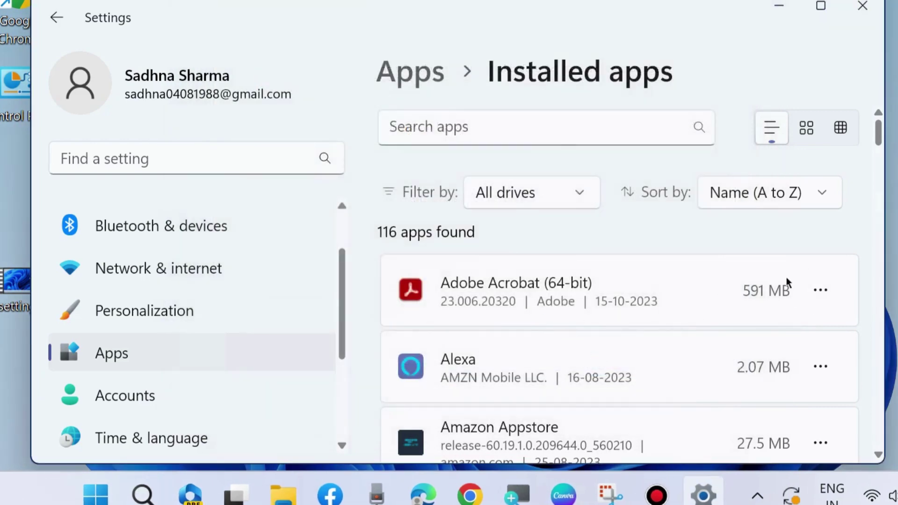
Bring up Adobe Acrobat's uninstall confirmation without proceeding, then close Settings
click(824, 291)
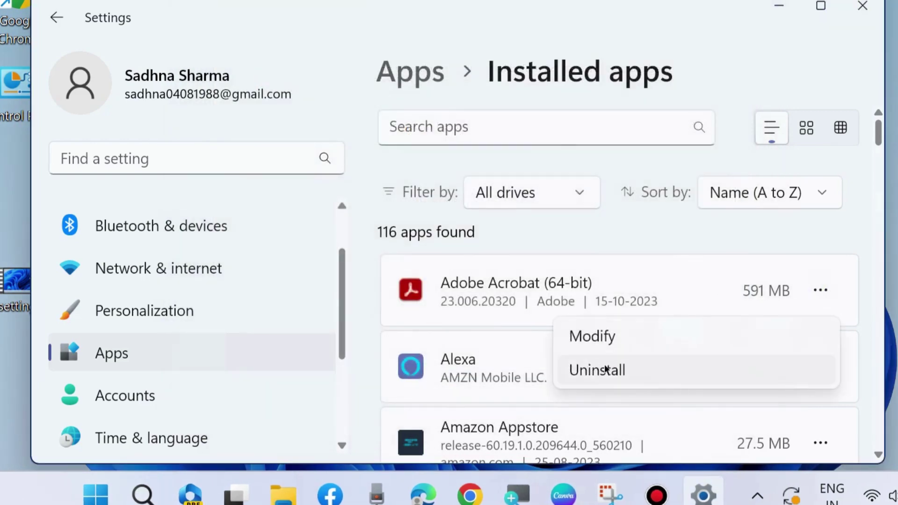
click(607, 372)
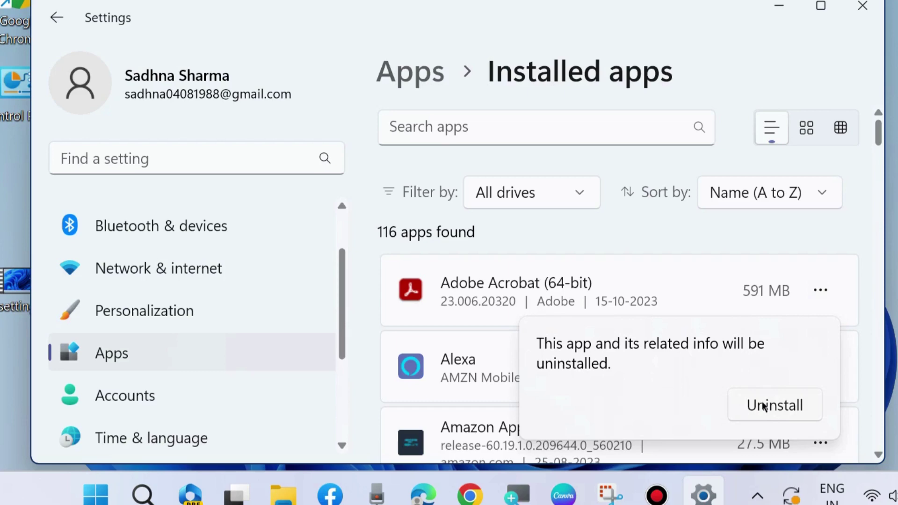
click(863, 7)
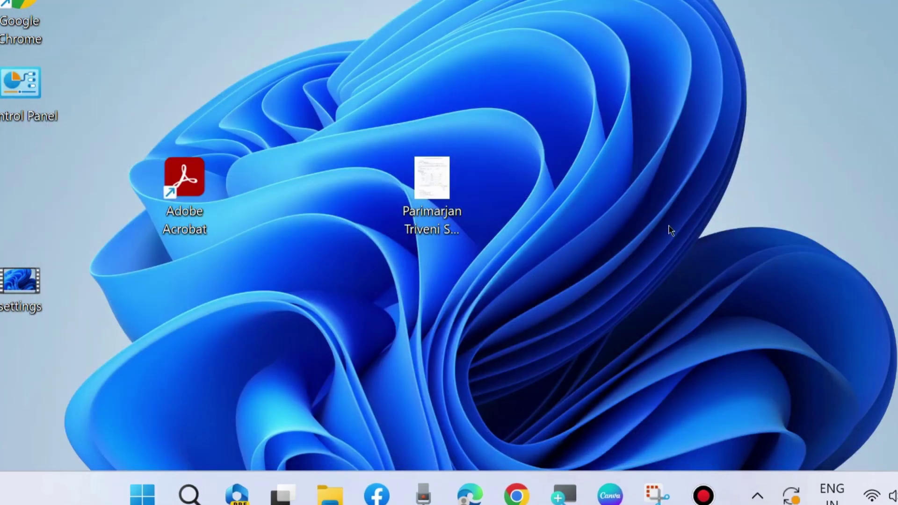